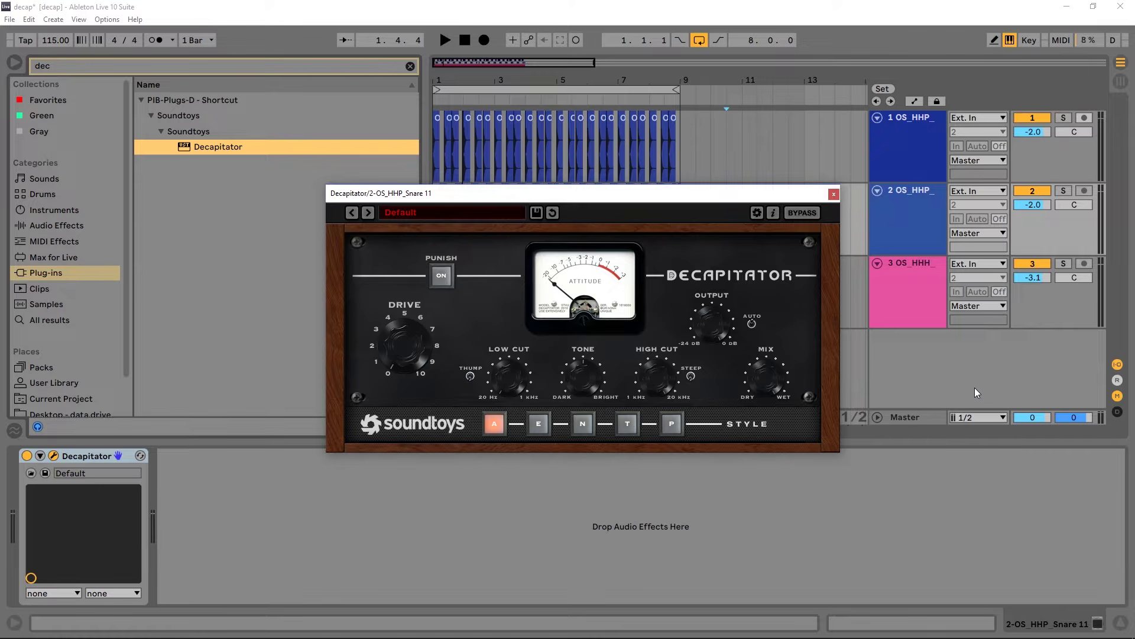
Play the drum loop with Decapitator bypassed for reference, stop playback, and take the plug-in out of bypass
{"action": "key", "text": "space"}
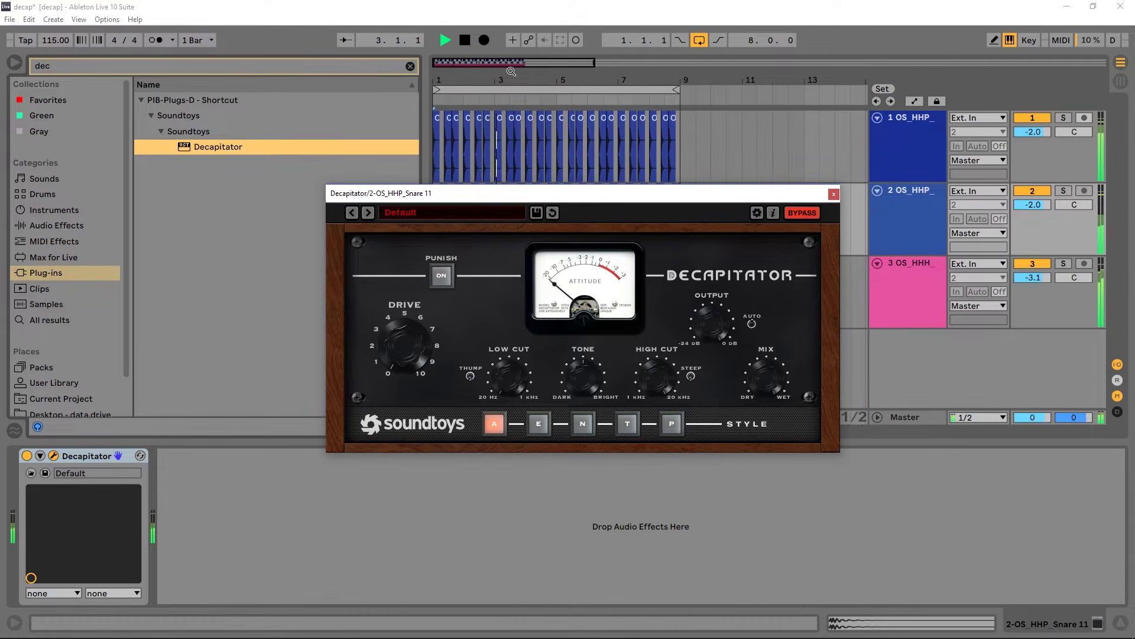
{"action": "key", "text": "space"}
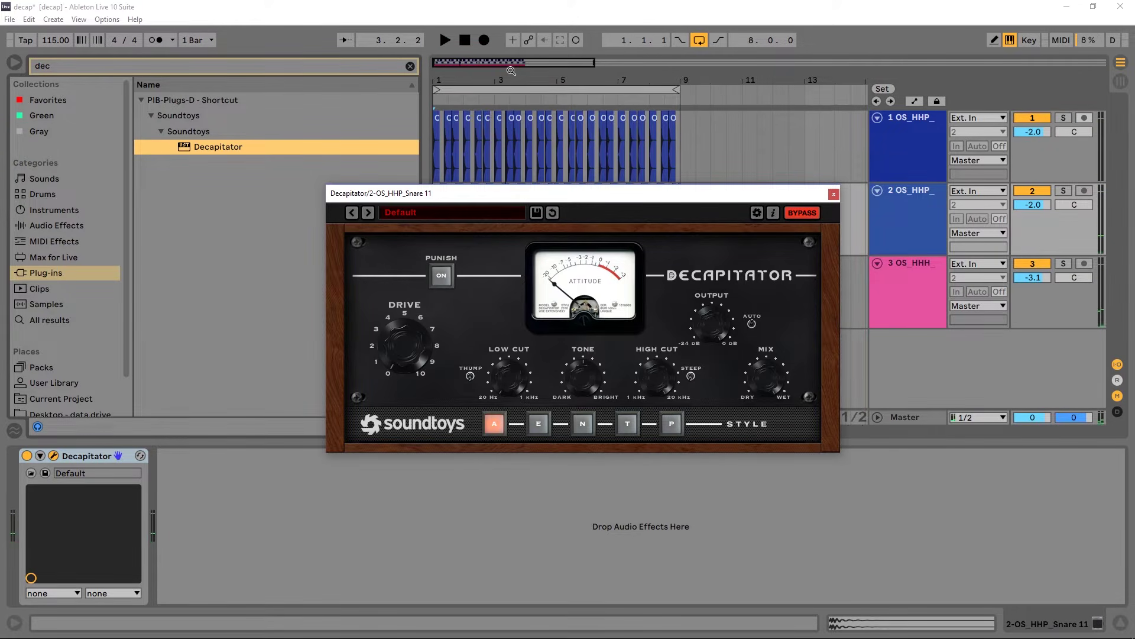
{"action": "left_click", "coordinate": [802, 212]}
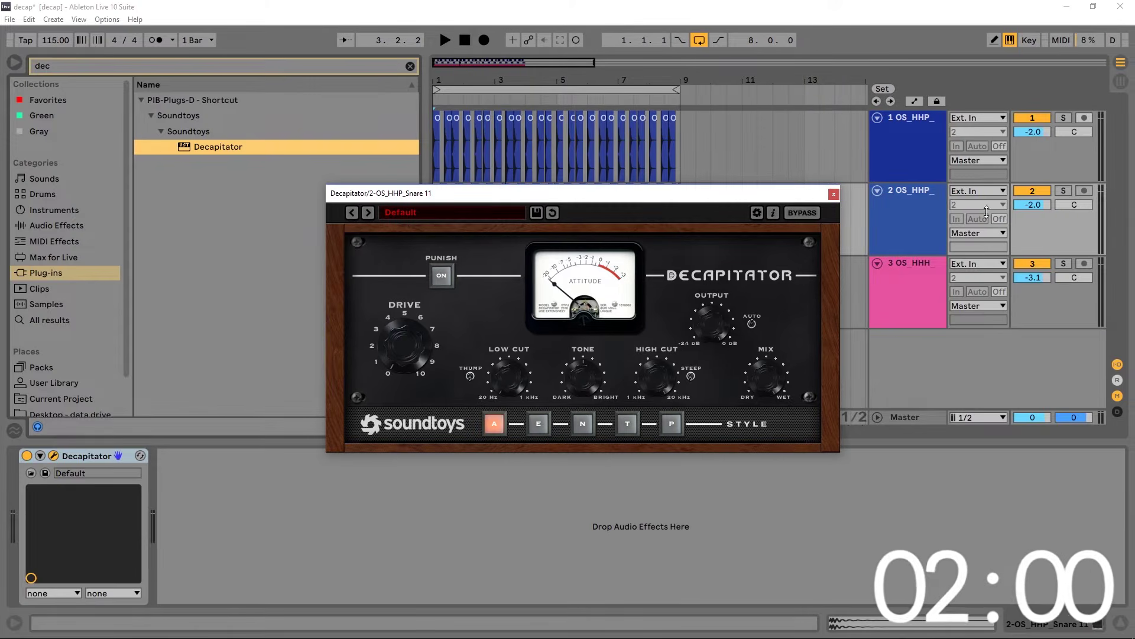
Solo the snare track, play it, and raise Decapitator's Drive while listening, stopping playback at the end
{"action": "left_click", "coordinate": [1063, 190]}
{"action": "key", "text": "space"}
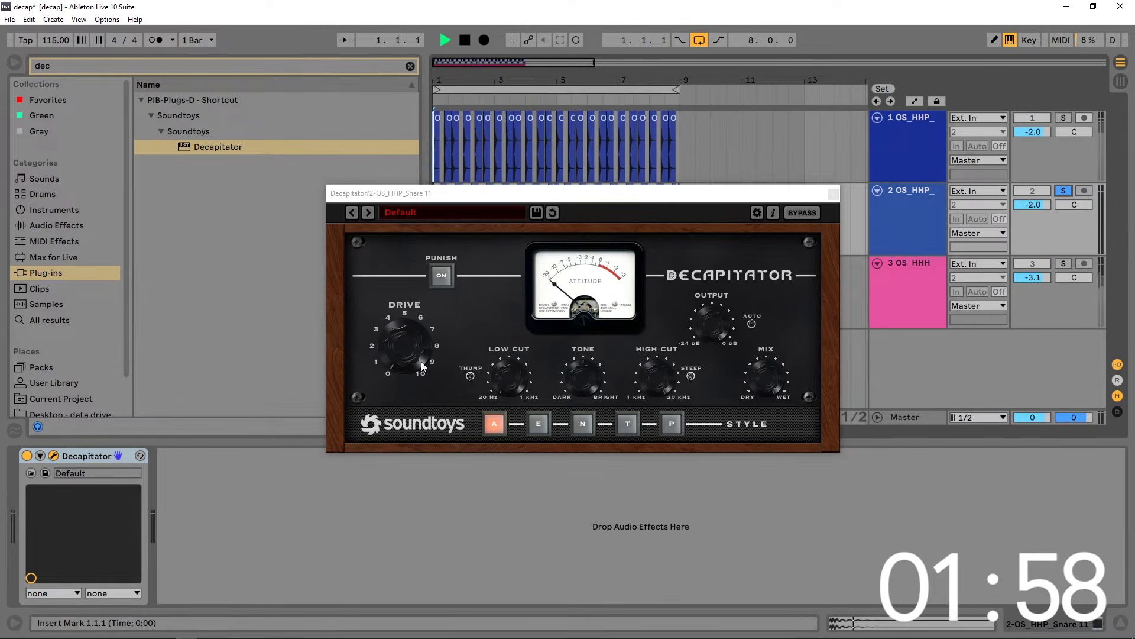
{"action": "left_click_drag", "start_coordinate": [417, 361], "coordinate": [416, 299]}
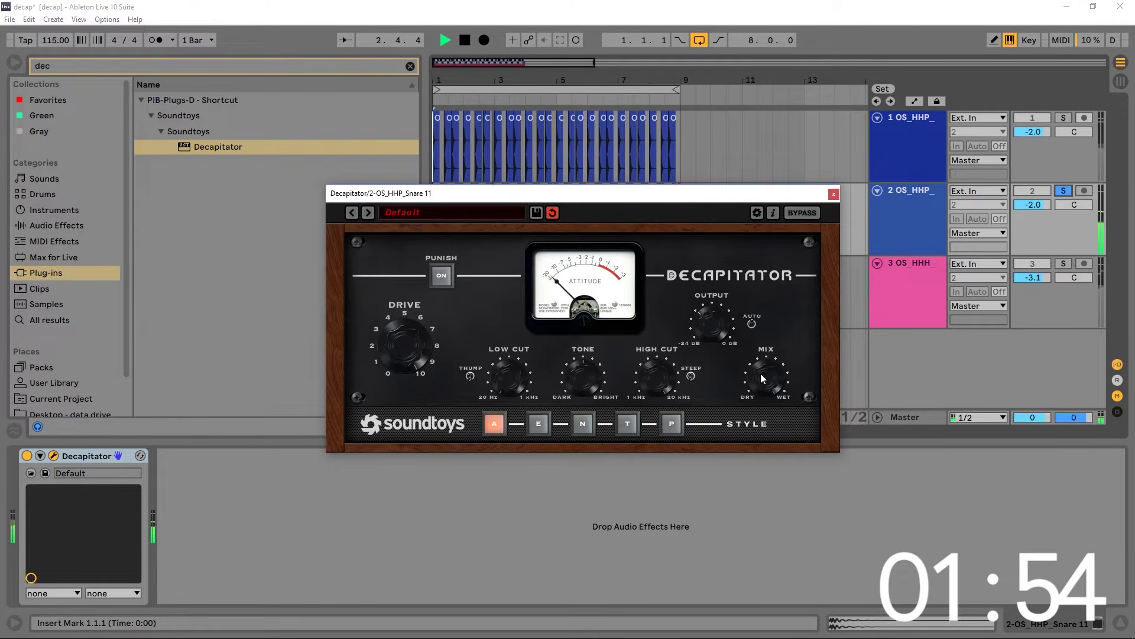
{"action": "key", "text": "space"}
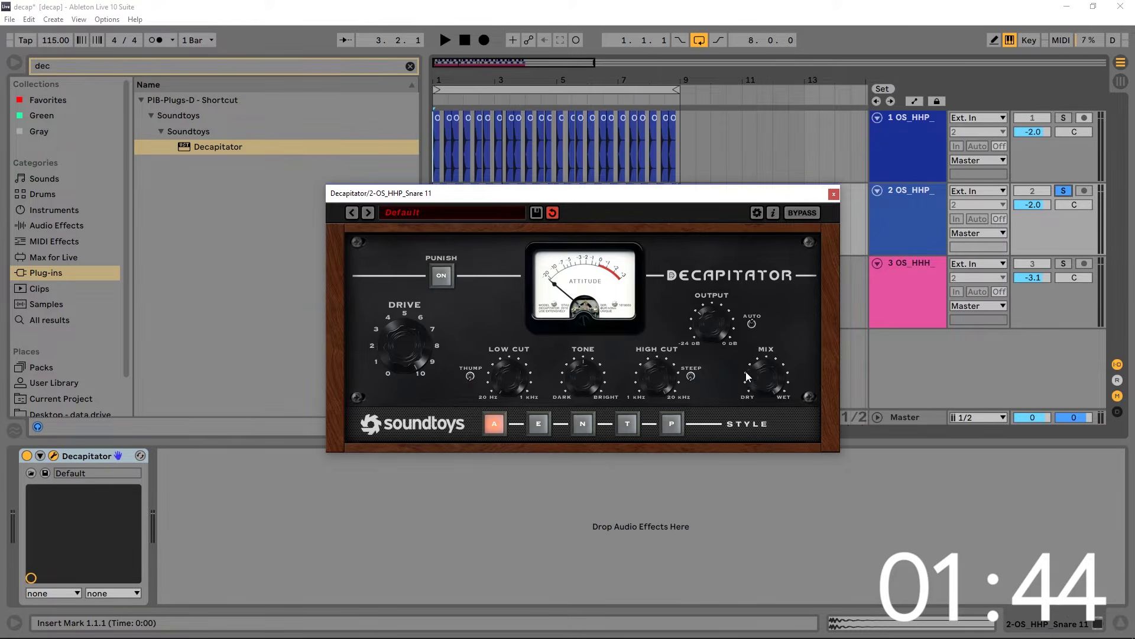
Audition Decapitator's E, N, T and P styles on the playing snare and settle on T
{"action": "key", "text": "space"}
{"action": "left_click", "coordinate": [537, 422]}
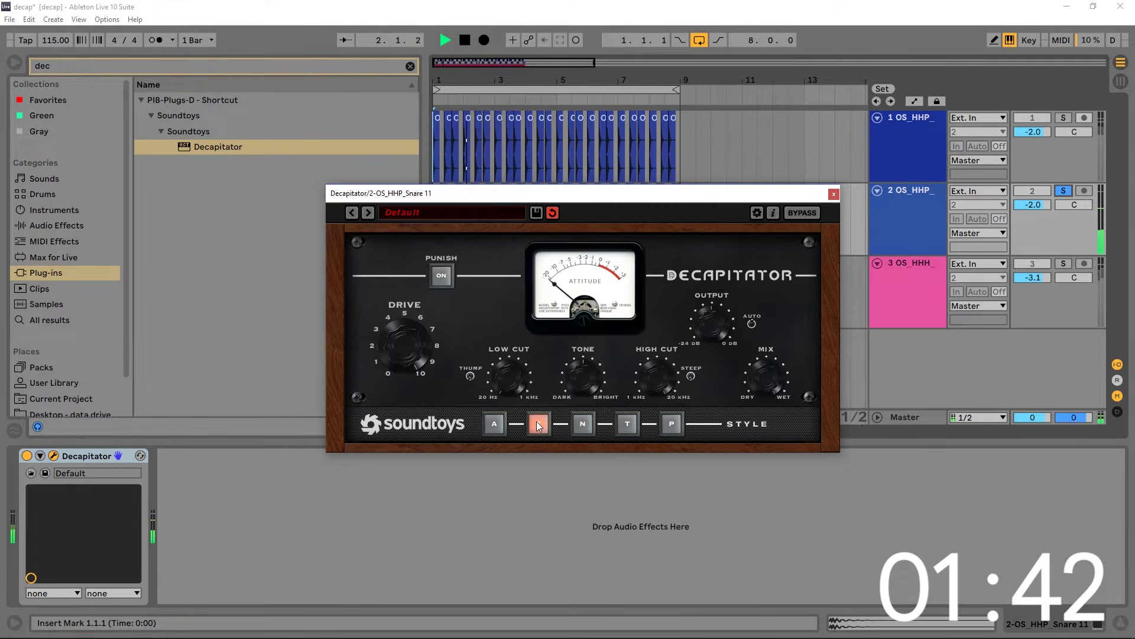
{"action": "left_click", "coordinate": [577, 423]}
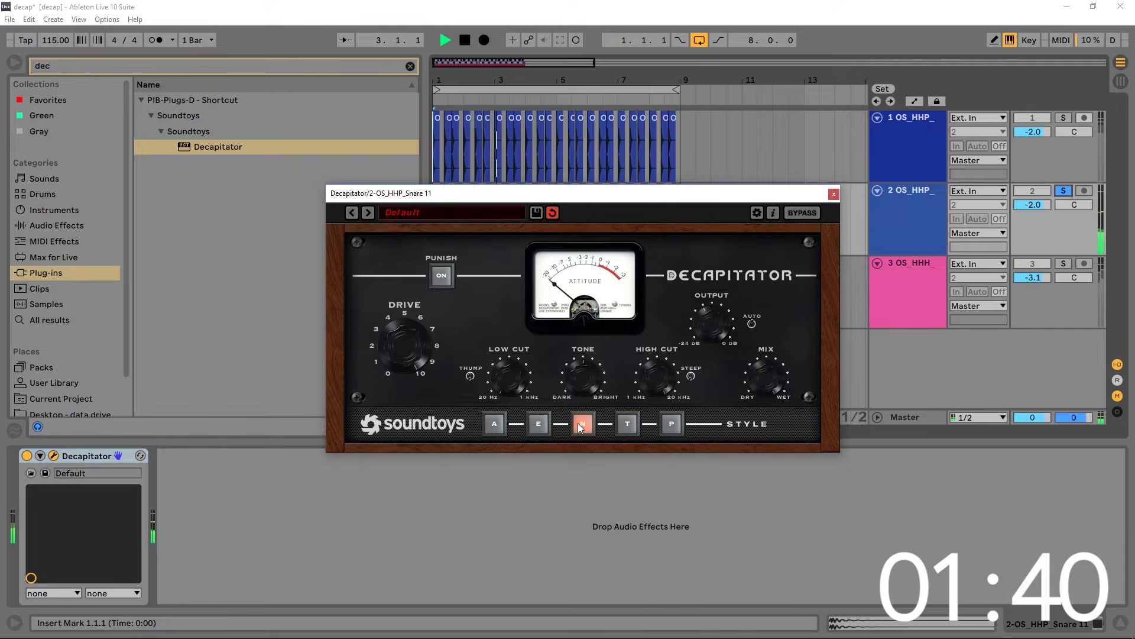
{"action": "left_click", "coordinate": [625, 422]}
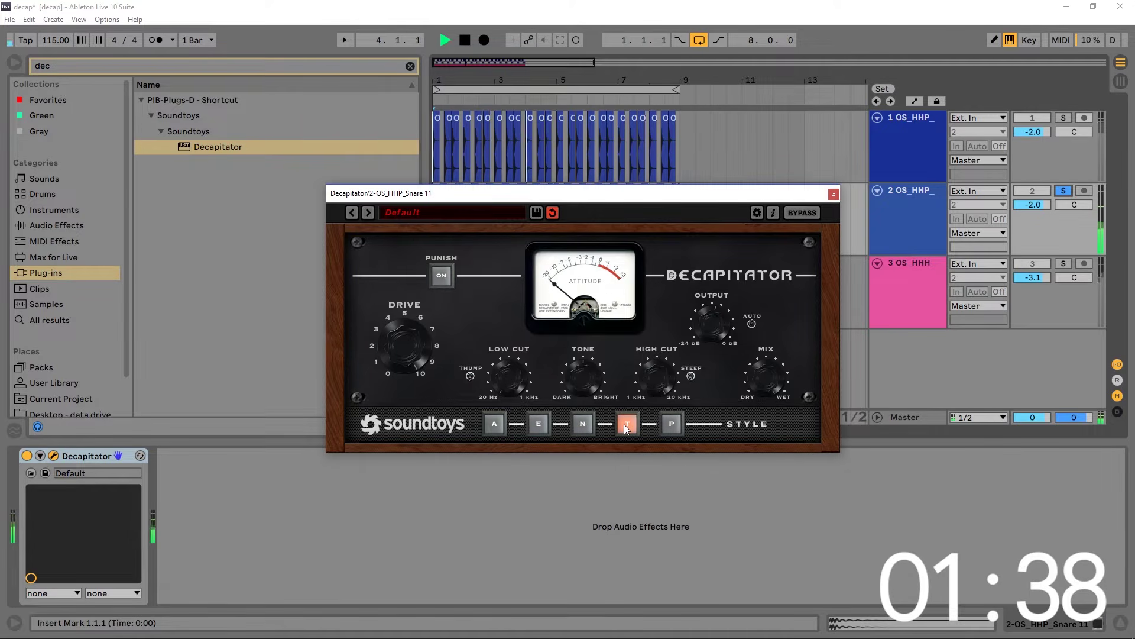
{"action": "left_click", "coordinate": [666, 424]}
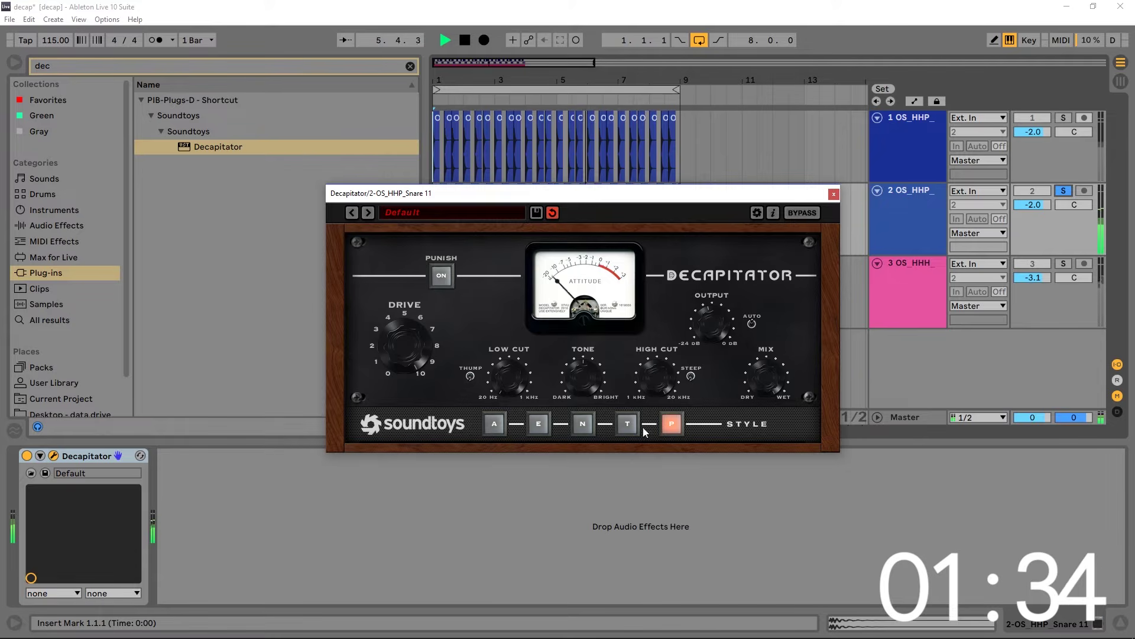
{"action": "left_click", "coordinate": [628, 425]}
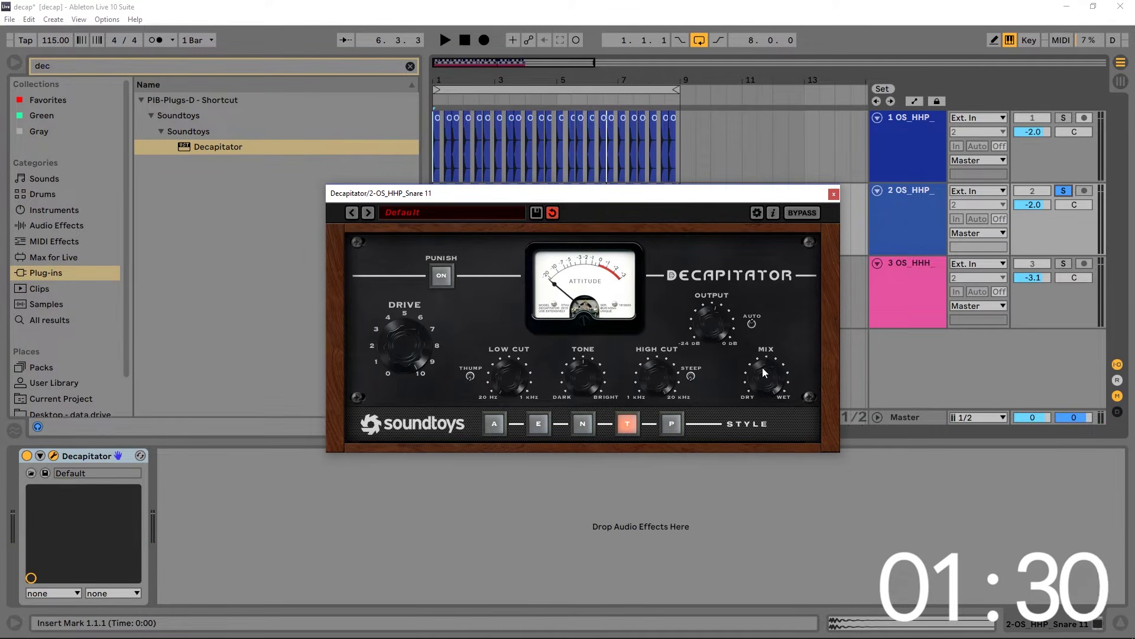
Compare the soloed snare with Decapitator bypassed and active during playback, leaving the plug-in active and playback stopped
{"action": "key", "text": "space"}
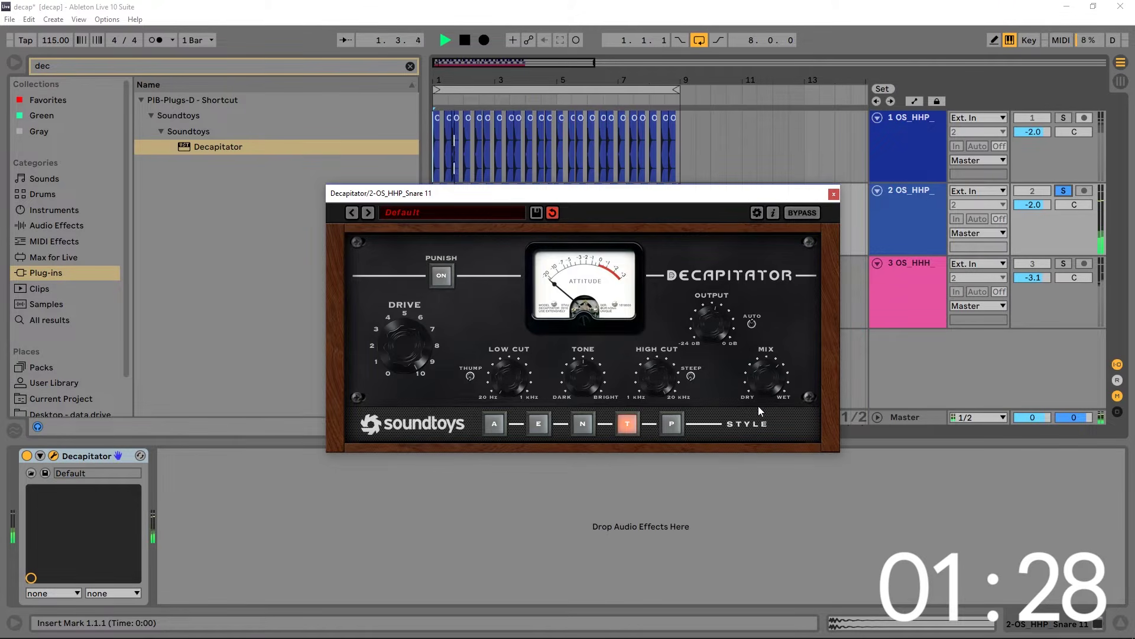
{"action": "left_click", "coordinate": [794, 215]}
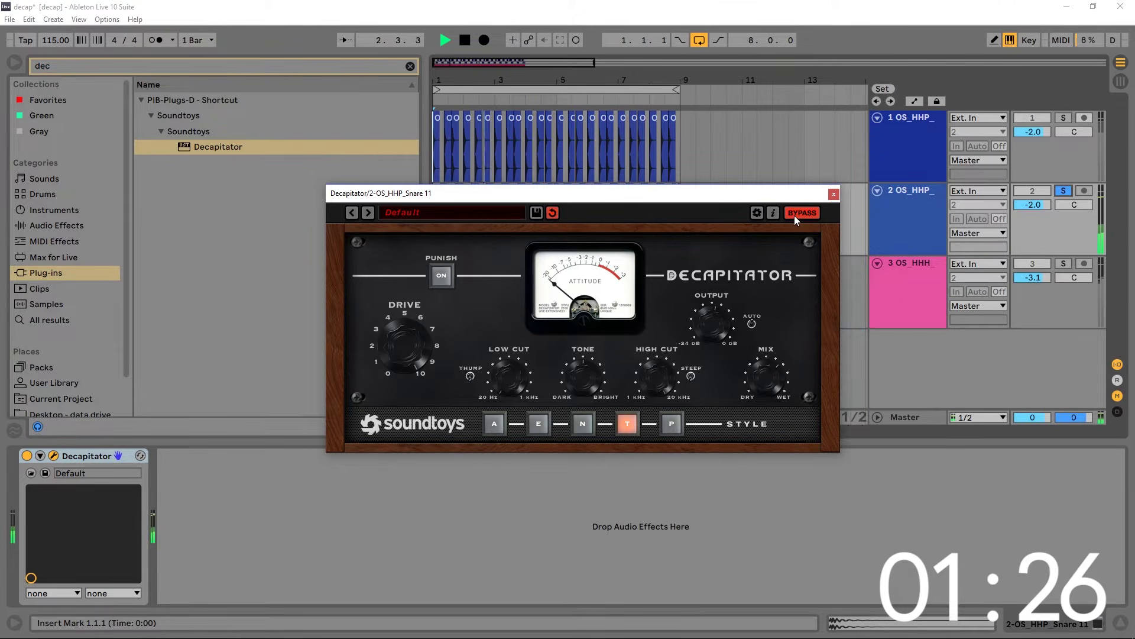
{"action": "left_click", "coordinate": [795, 217]}
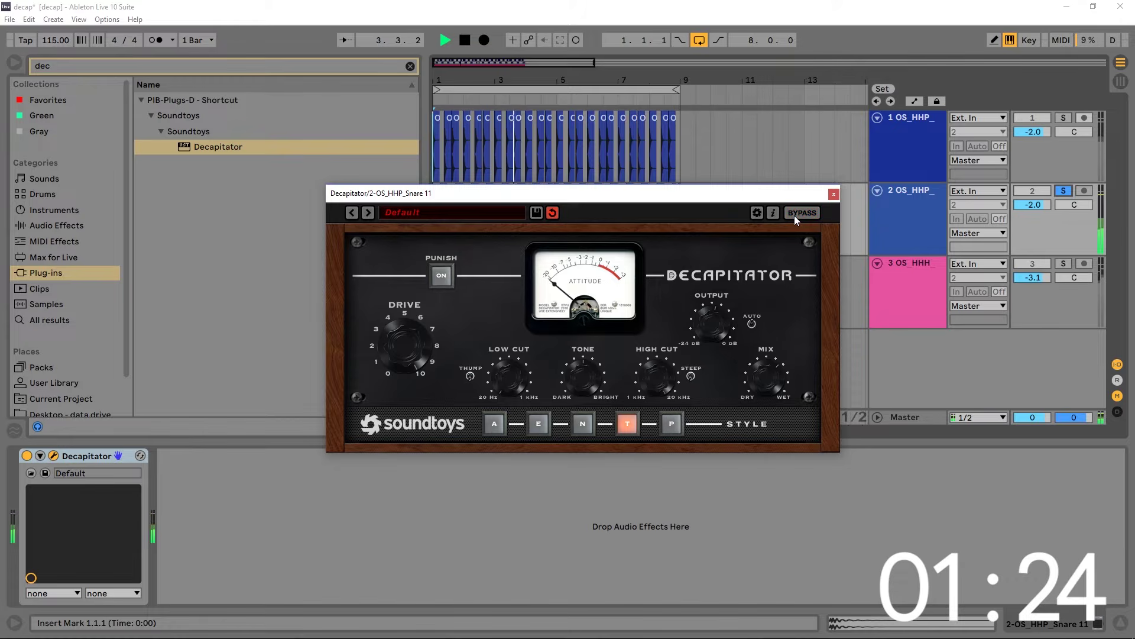
{"action": "key", "text": "space"}
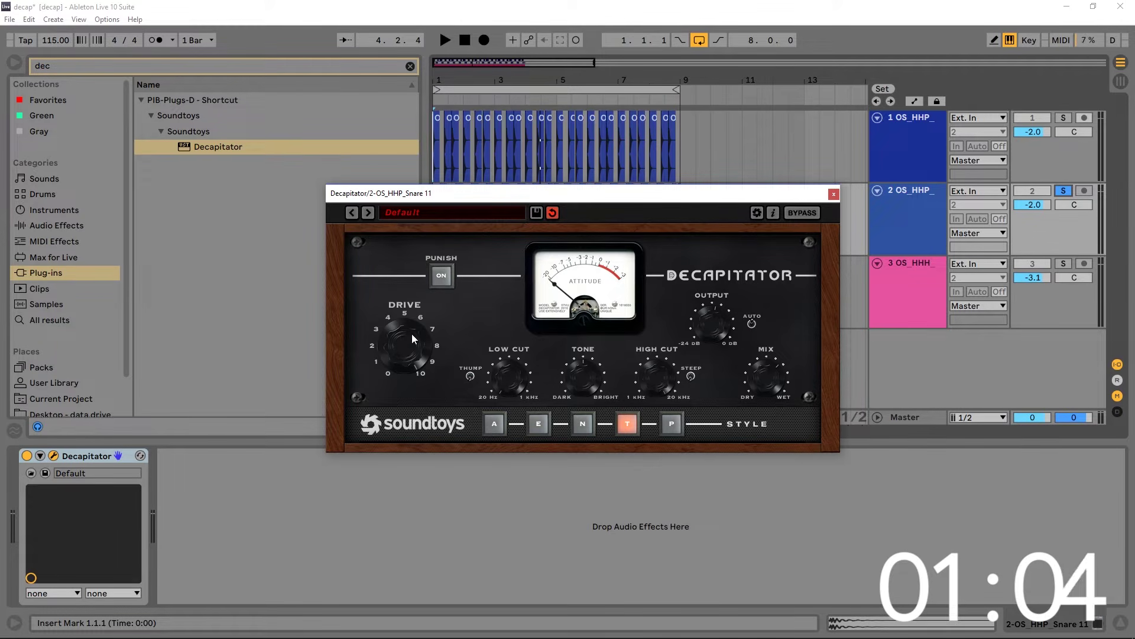
Nudge the Drive down and compare the playing snare with Punish on and off, leaving Punish on
{"action": "left_click_drag", "start_coordinate": [407, 352], "coordinate": [403, 365]}
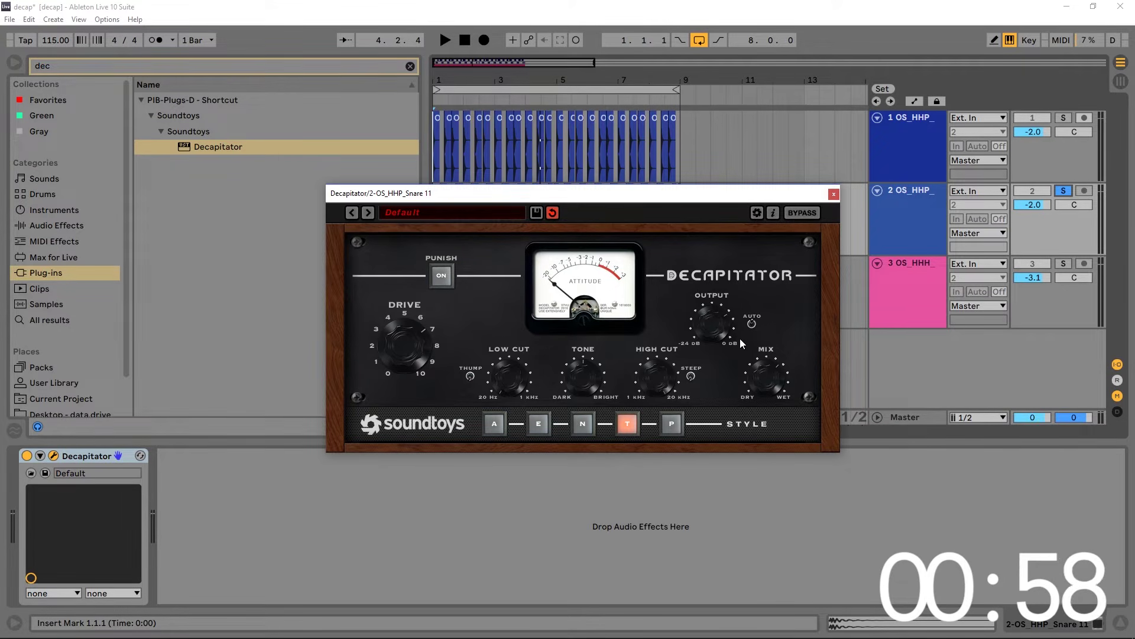
{"action": "key", "text": "space"}
{"action": "left_click", "coordinate": [441, 275]}
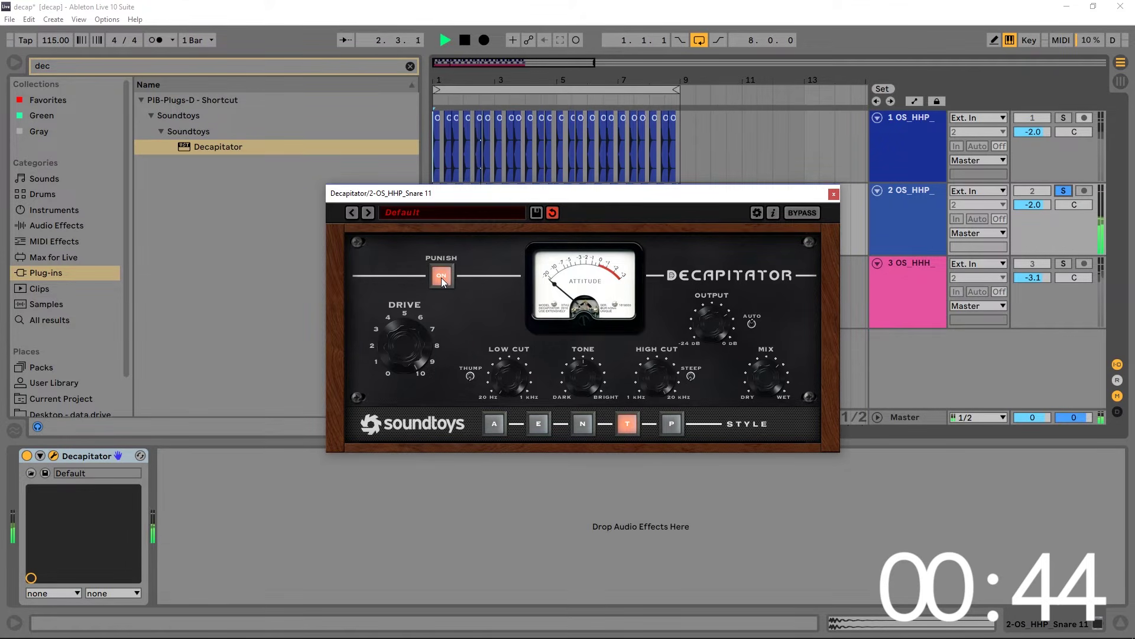
{"action": "left_click", "coordinate": [443, 279]}
{"action": "left_click", "coordinate": [441, 279]}
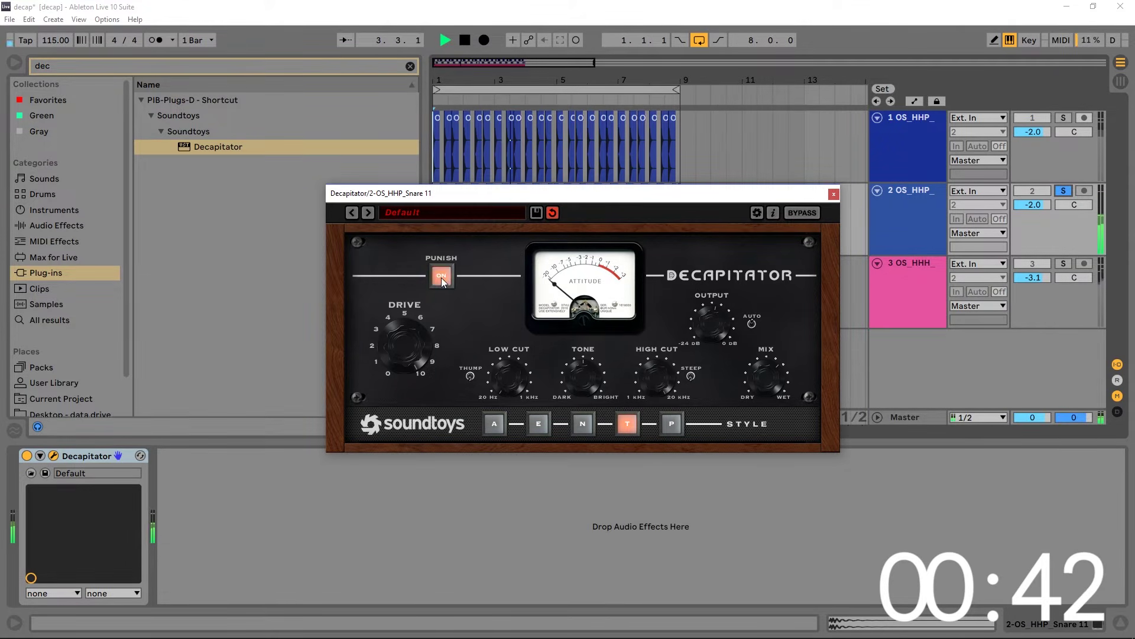
Audition styles N, E, A, P and T with Punish engaged, returning to T with Punish off
{"action": "left_click", "coordinate": [583, 427]}
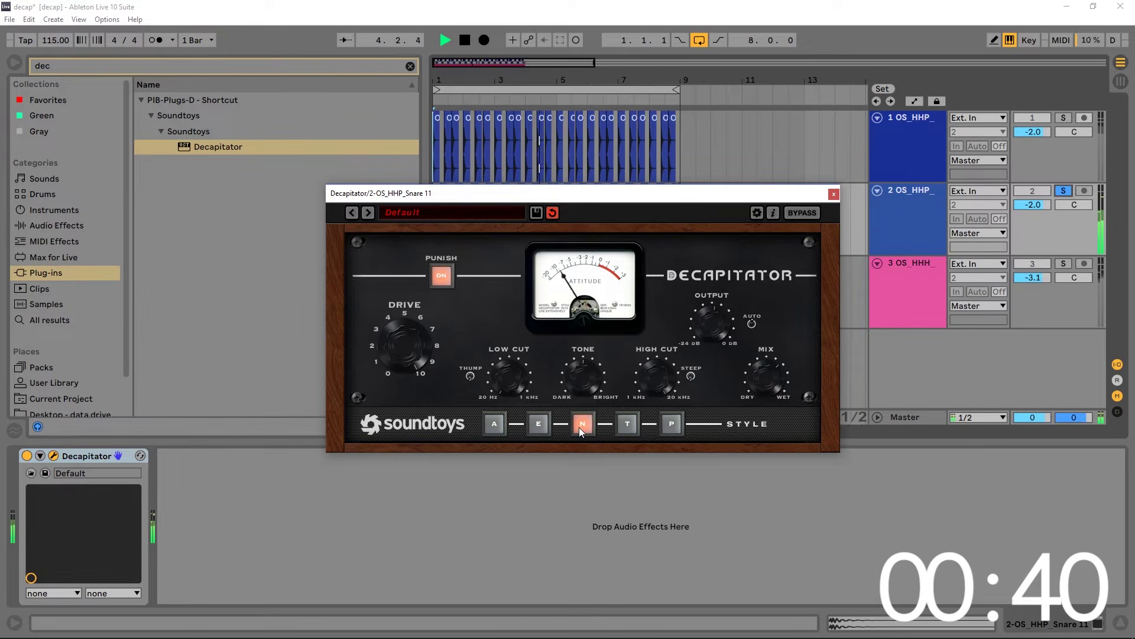
{"action": "left_click", "coordinate": [540, 424]}
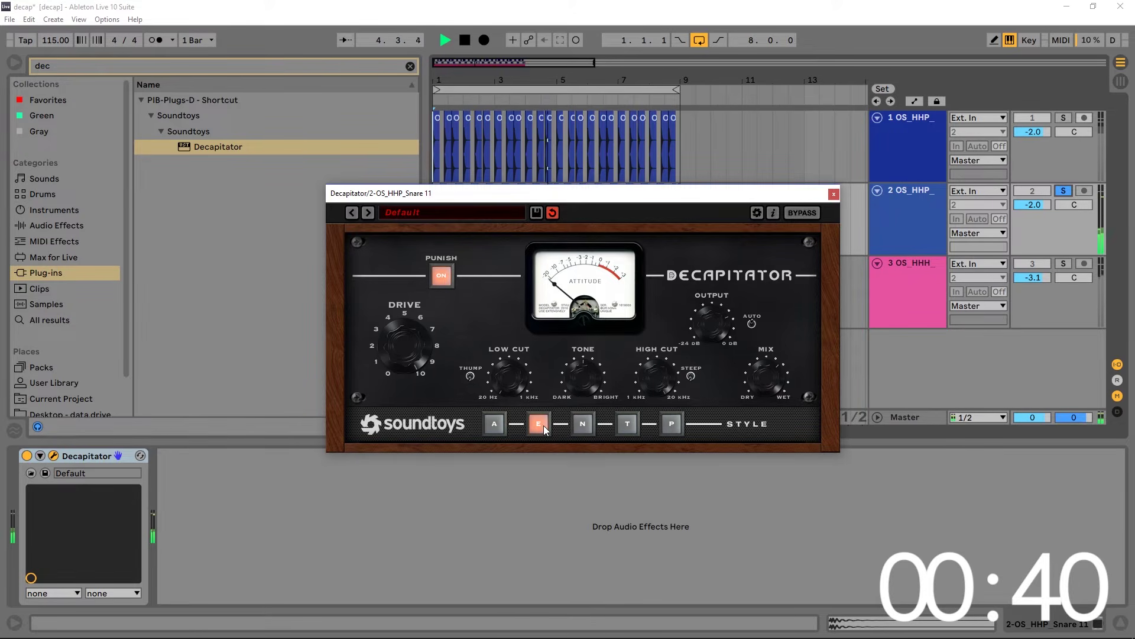
{"action": "left_click", "coordinate": [503, 422]}
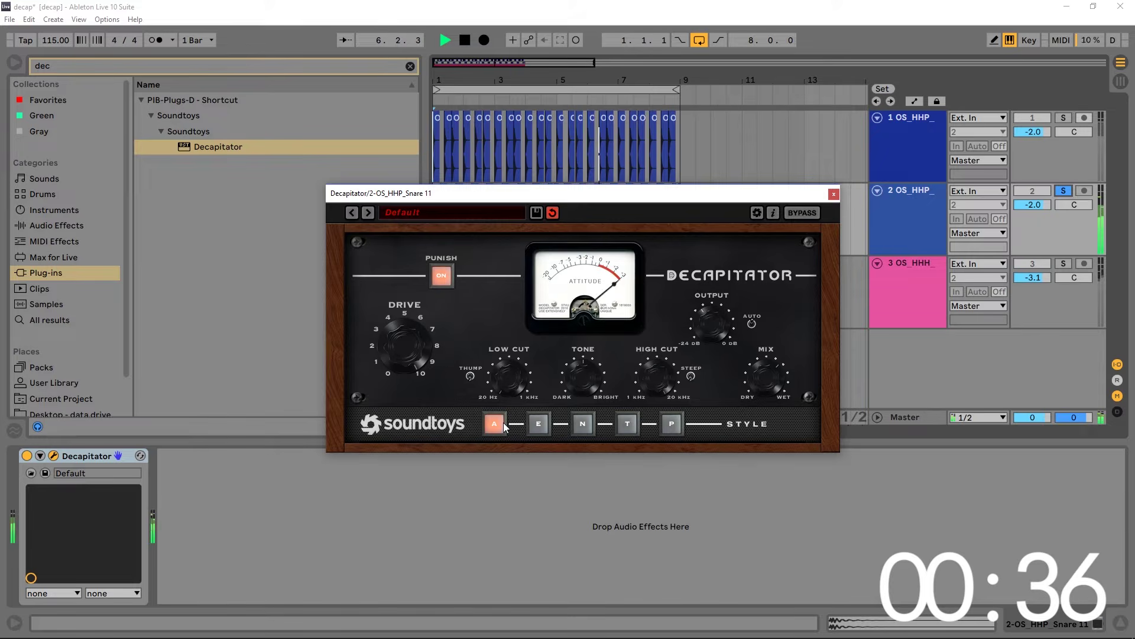
{"action": "left_click", "coordinate": [663, 424]}
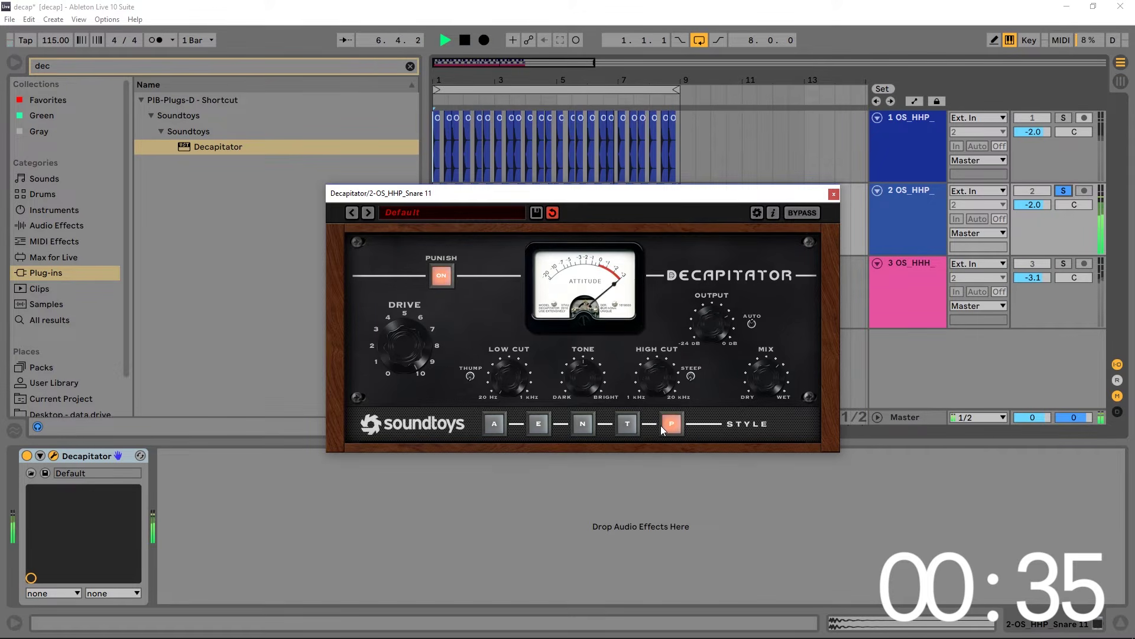
{"action": "left_click", "coordinate": [628, 424]}
{"action": "left_click", "coordinate": [448, 274]}
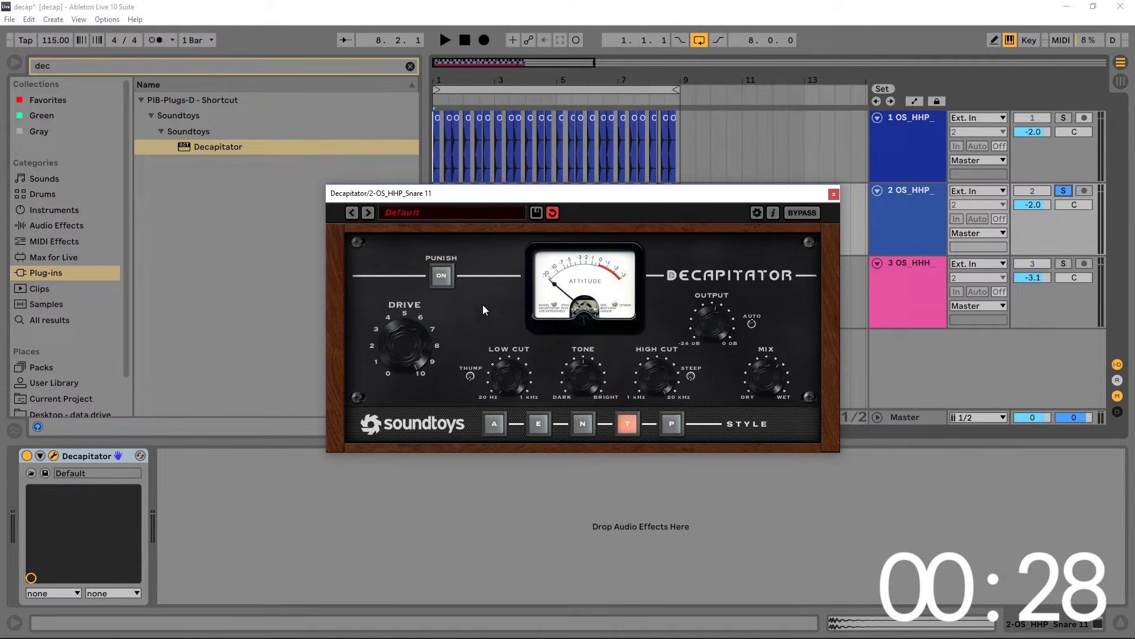
{"action": "left_click", "coordinate": [442, 273]}
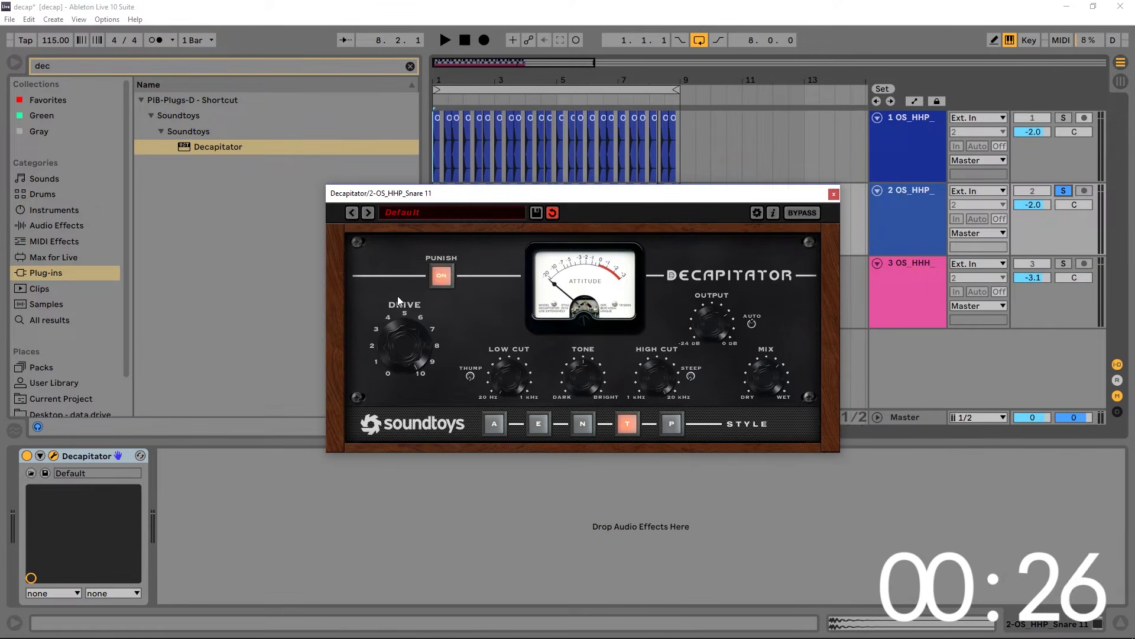
{"action": "left_click", "coordinate": [445, 275]}
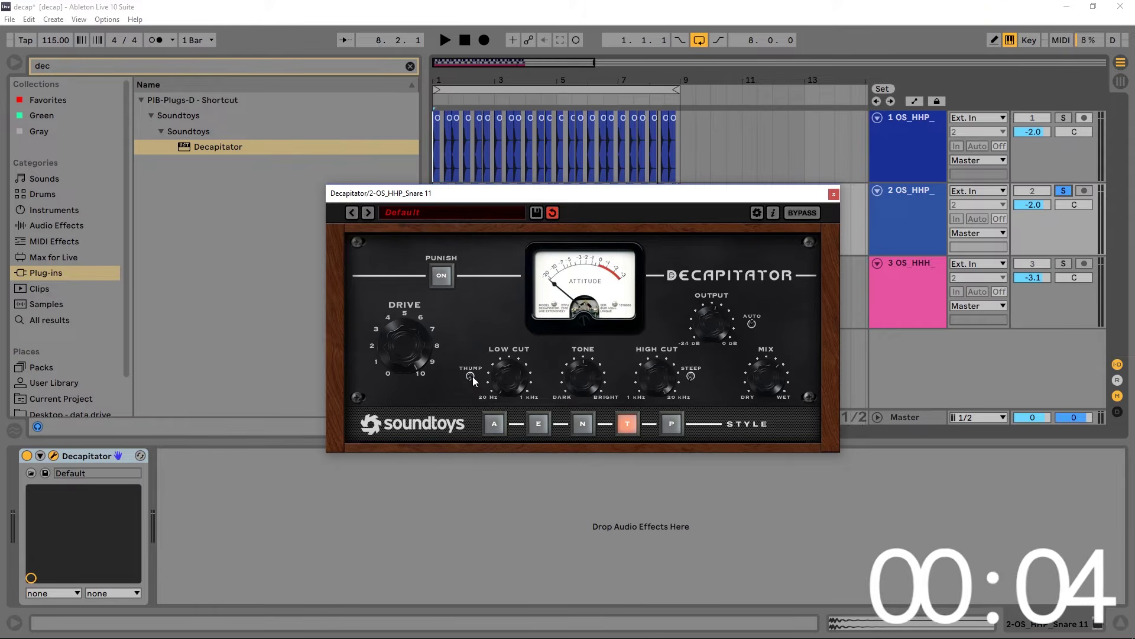
Set Decapitator's style to P and listen to the soloed snare, stopping playback when done
{"action": "key", "text": "space"}
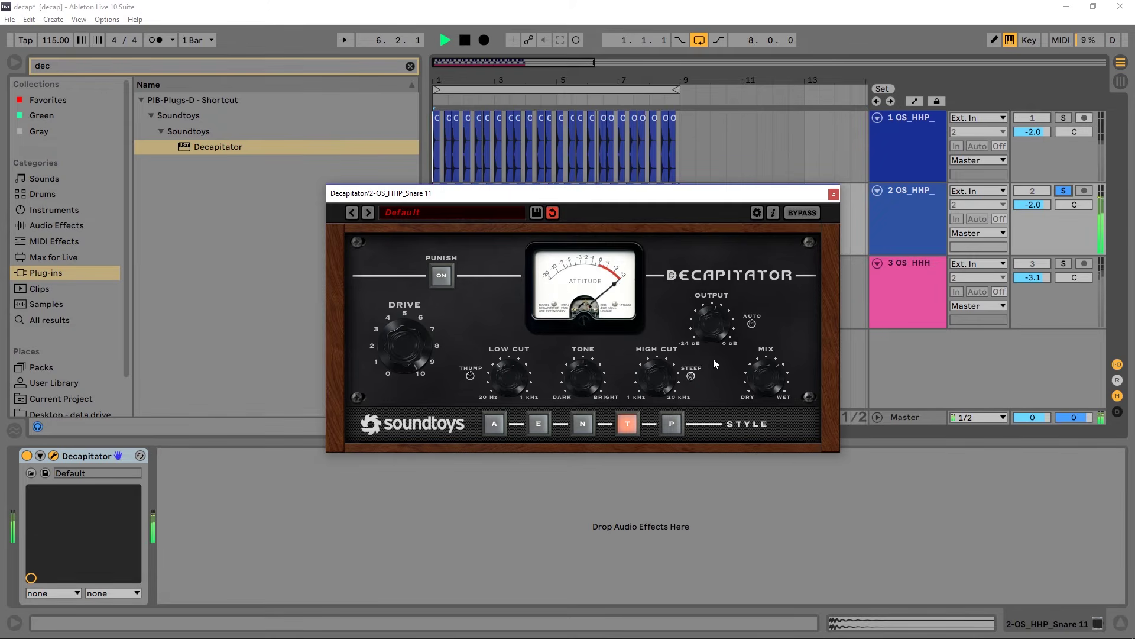
{"action": "left_click", "coordinate": [670, 423]}
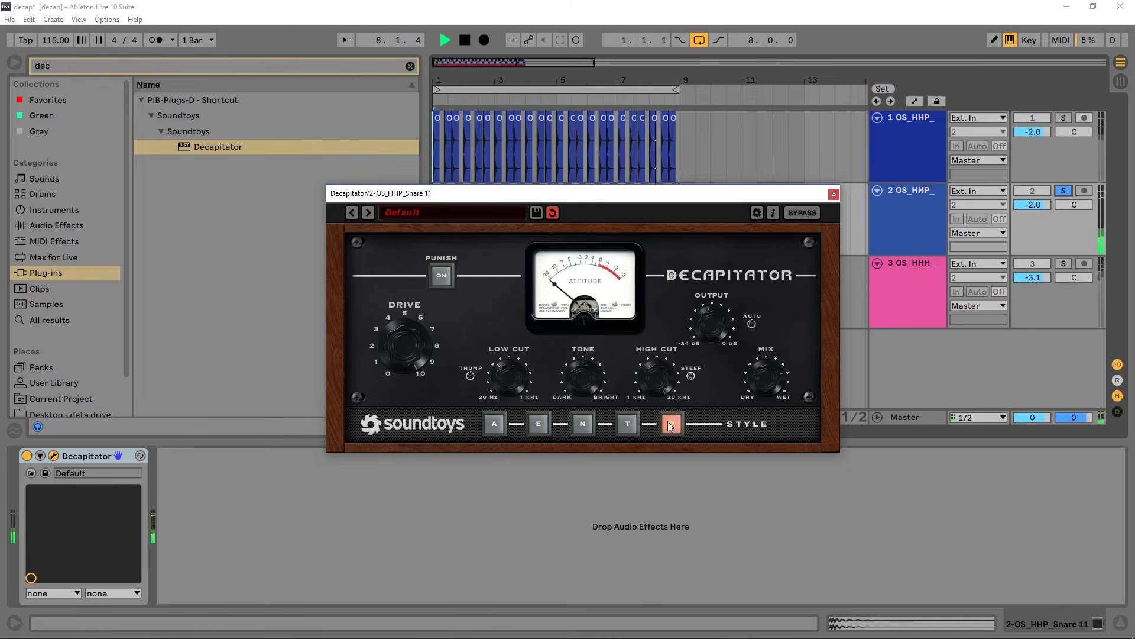
{"action": "key", "text": "space"}
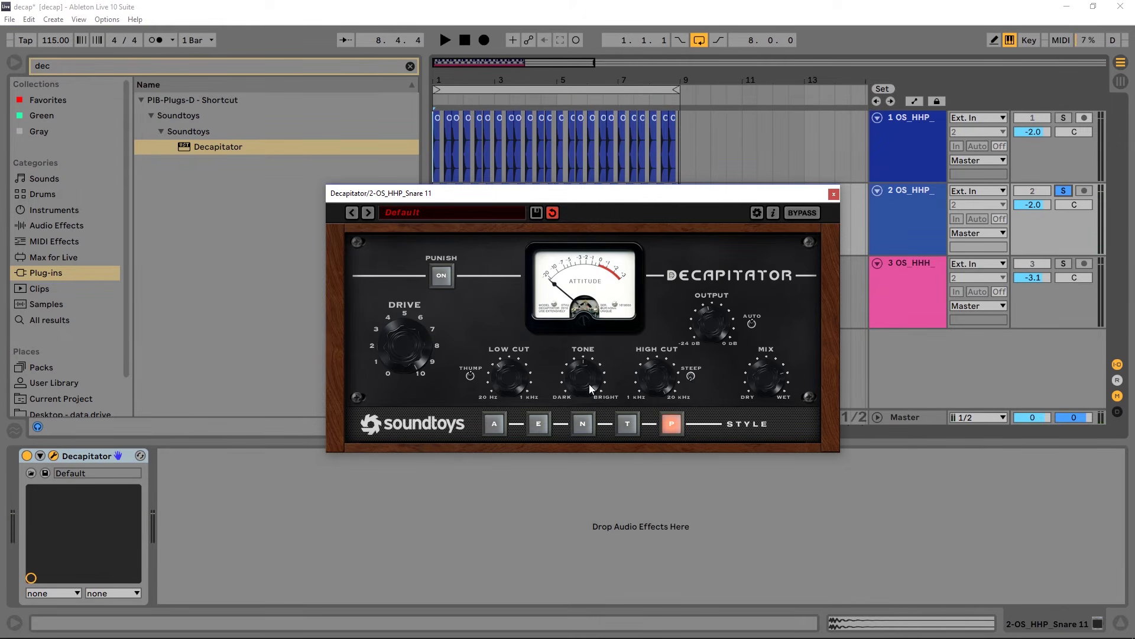
{"action": "key", "text": "space"}
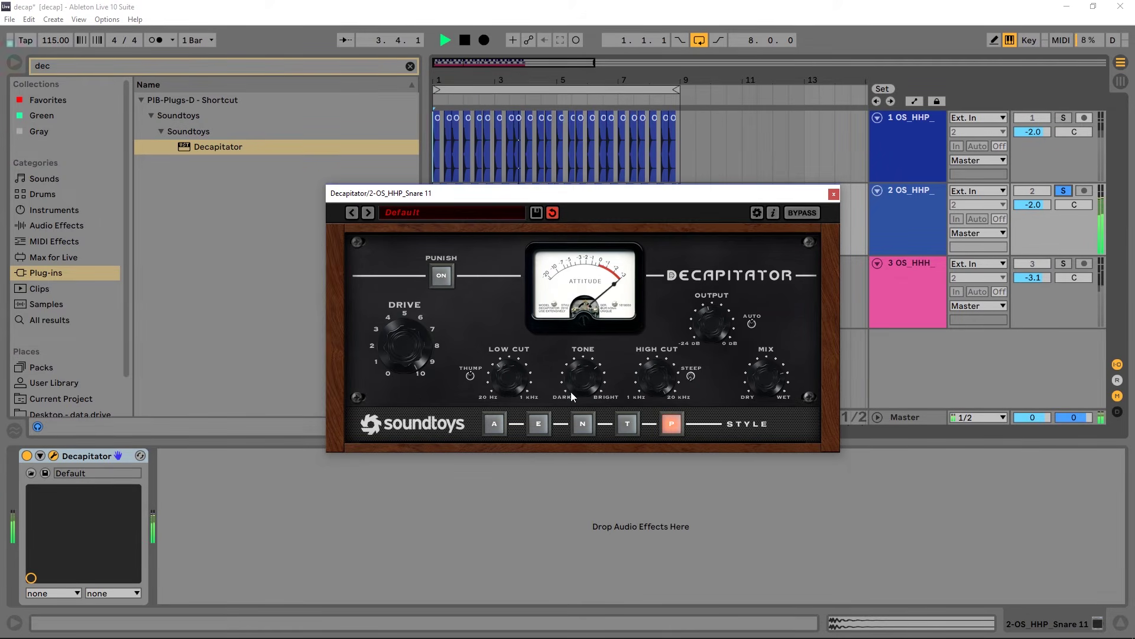
{"action": "key", "text": "space"}
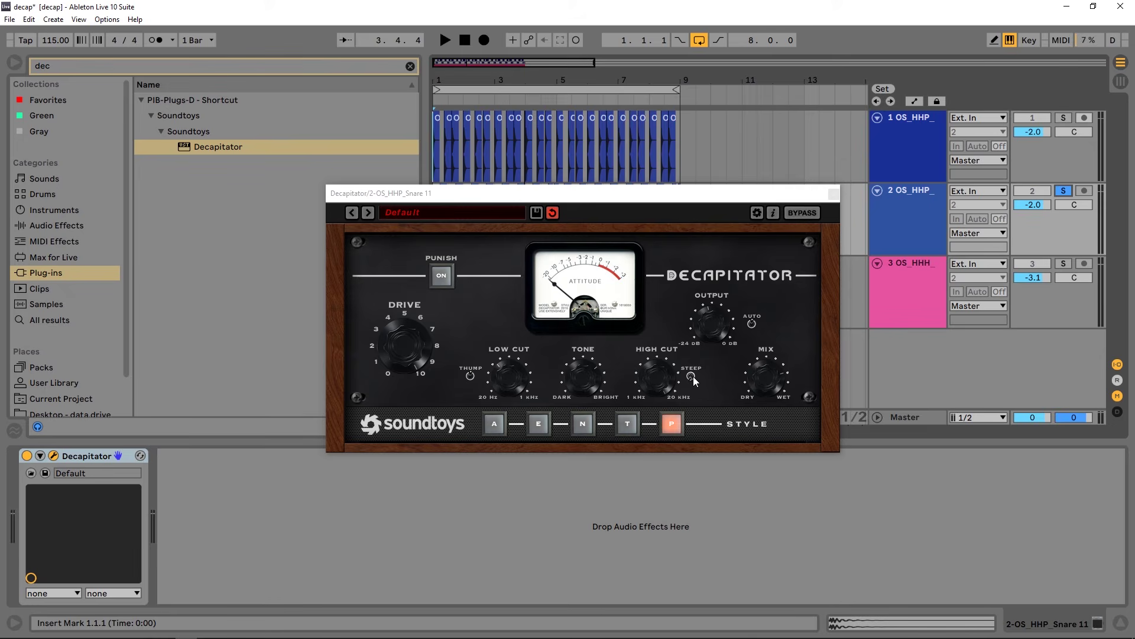
Unsolo the snare and play the full drum loop, comparing Decapitator bypassed and active, leaving the plug-in active
{"action": "key", "text": "space"}
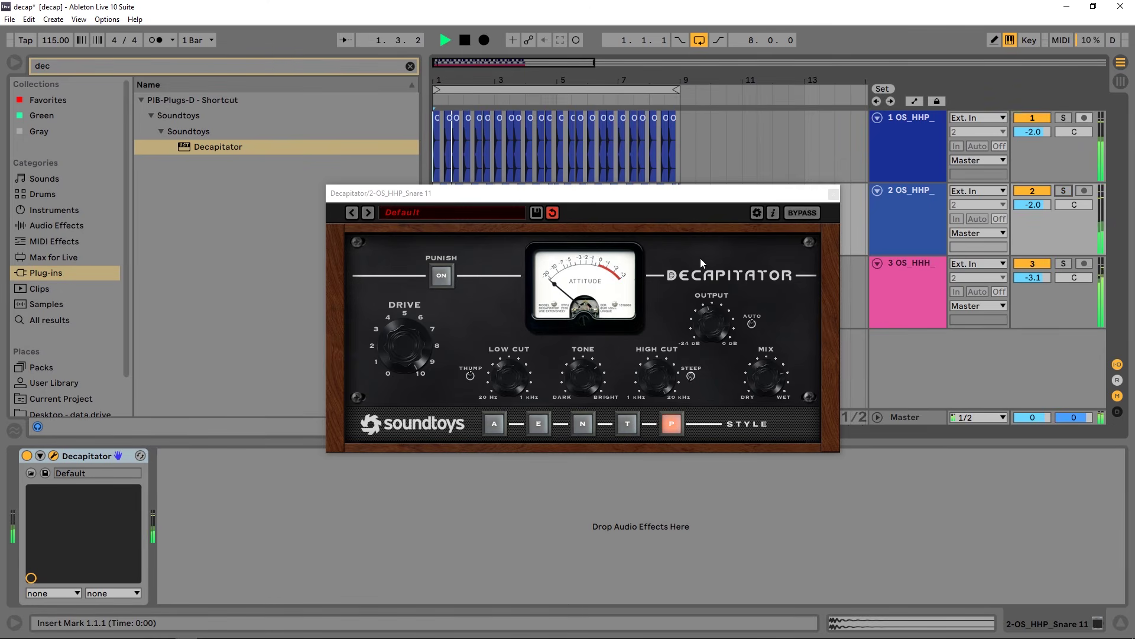
{"action": "left_click", "coordinate": [800, 213]}
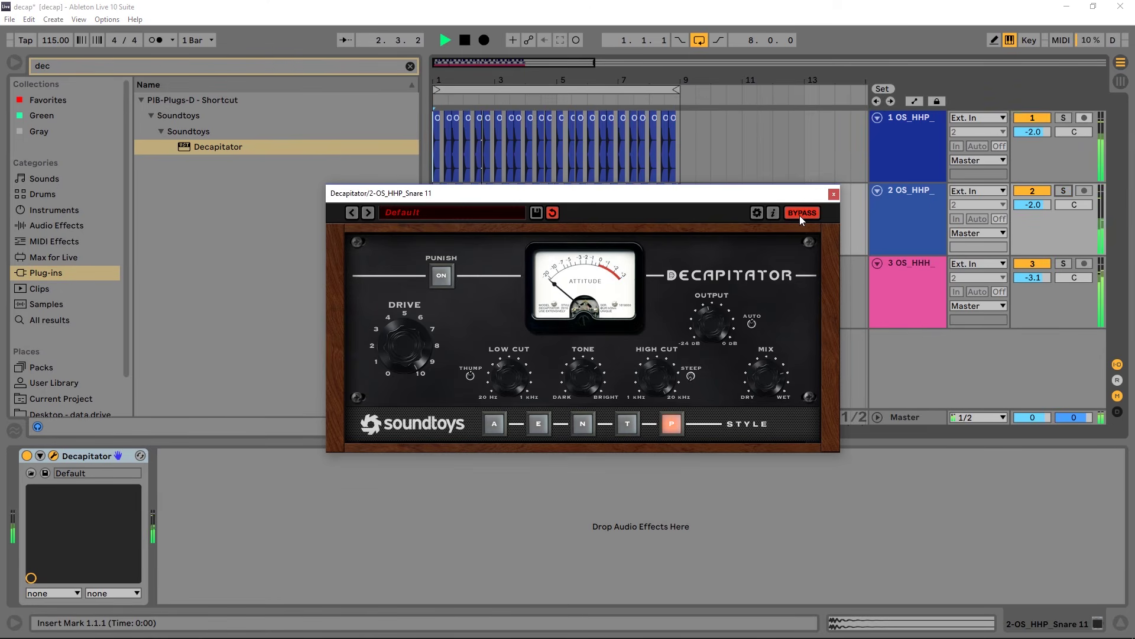
{"action": "left_click", "coordinate": [801, 216]}
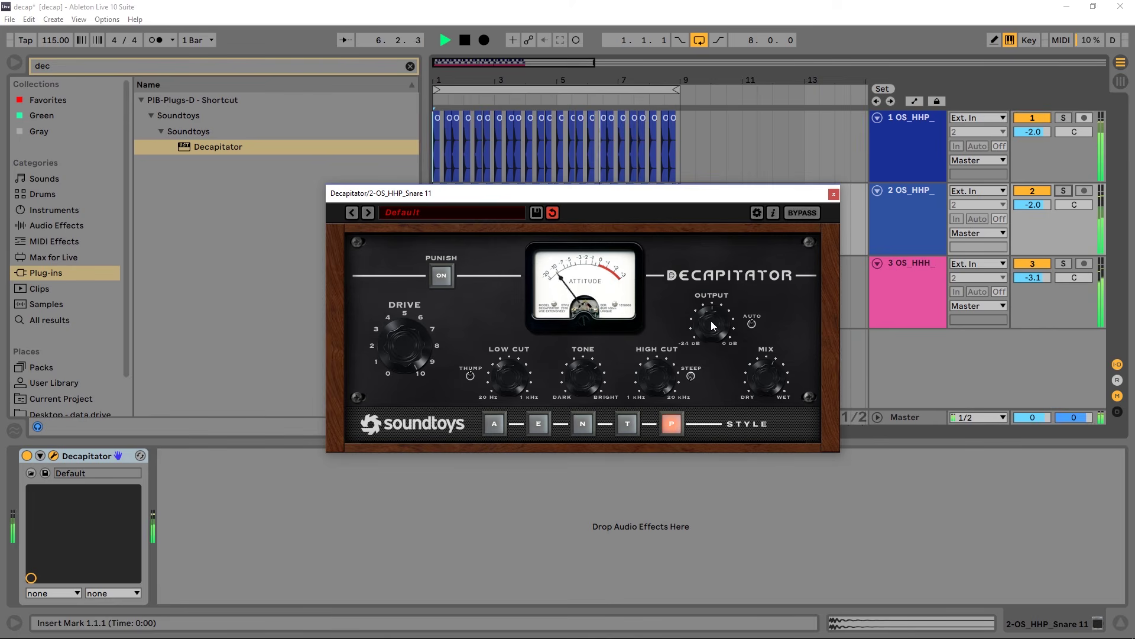
{"action": "left_click", "coordinate": [802, 213]}
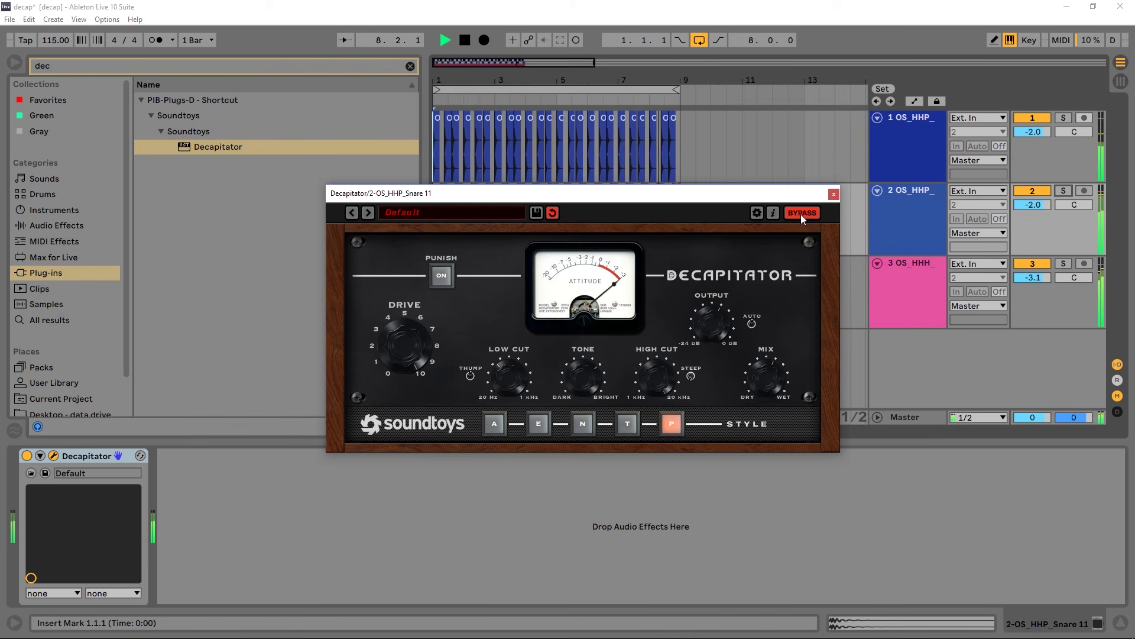
{"action": "left_click", "coordinate": [801, 214]}
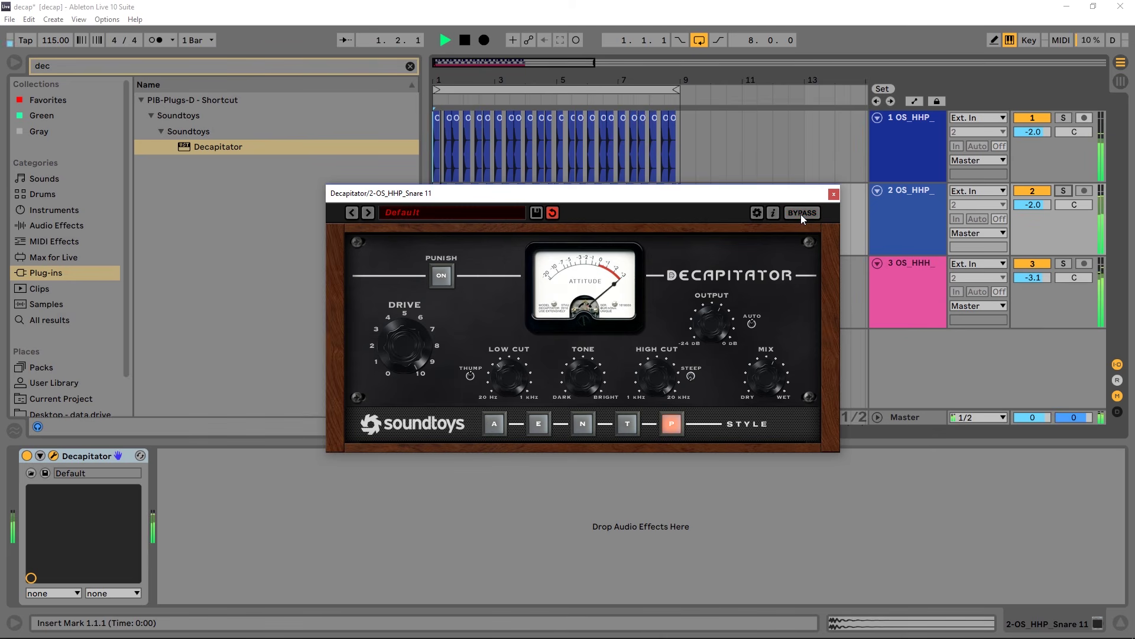